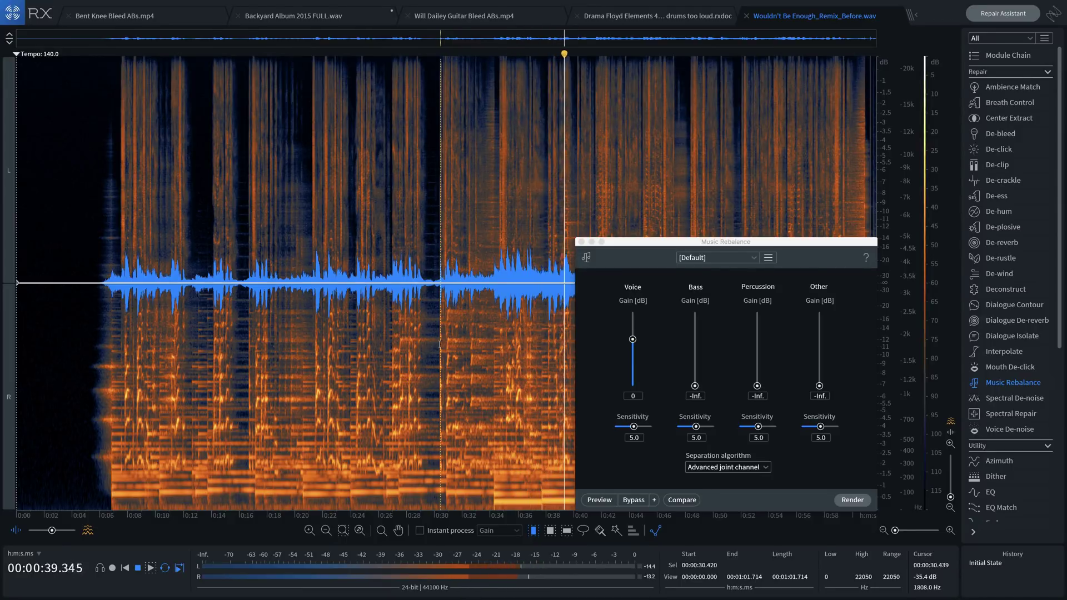
Render a voice-only rebalance (Voice 0 dB, others -Inf) from 0:30 to the song's end
left_click(518, 378)
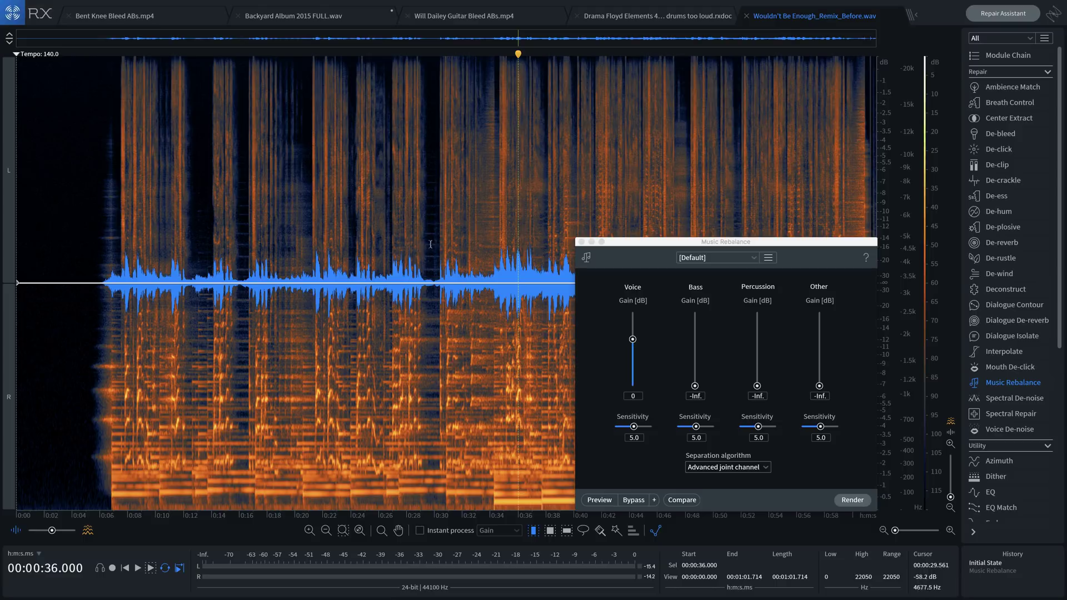
key("shift+End")
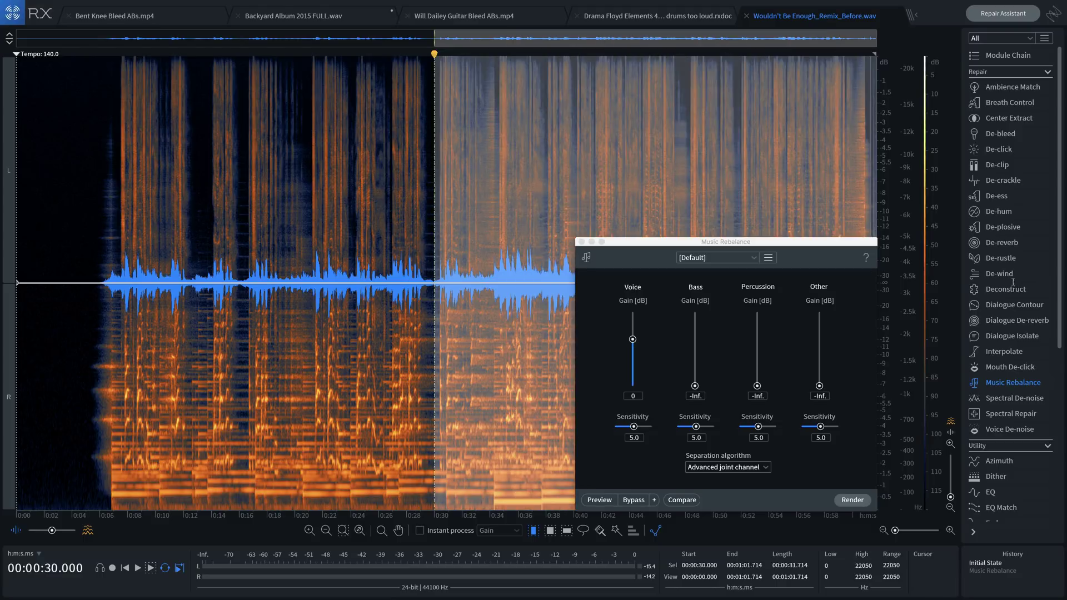
left_click(853, 500)
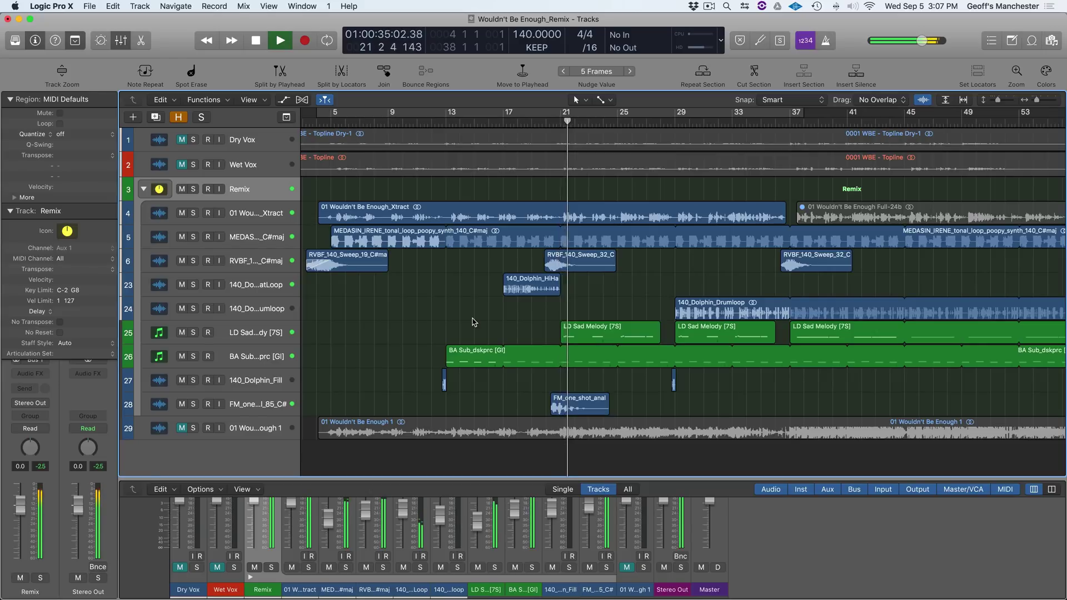
left_click(195, 214)
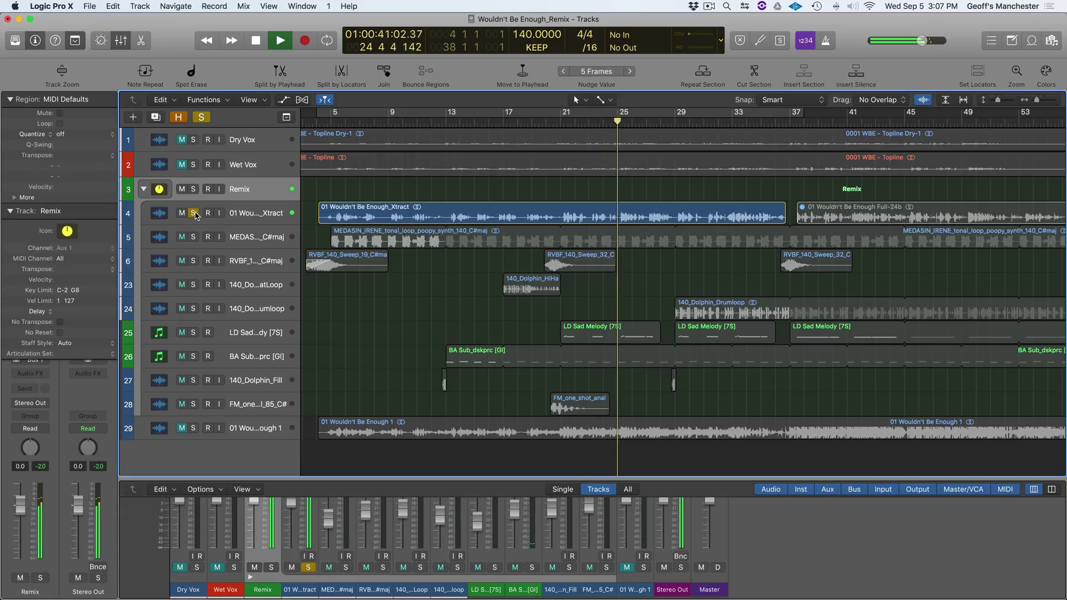
left_click(194, 214)
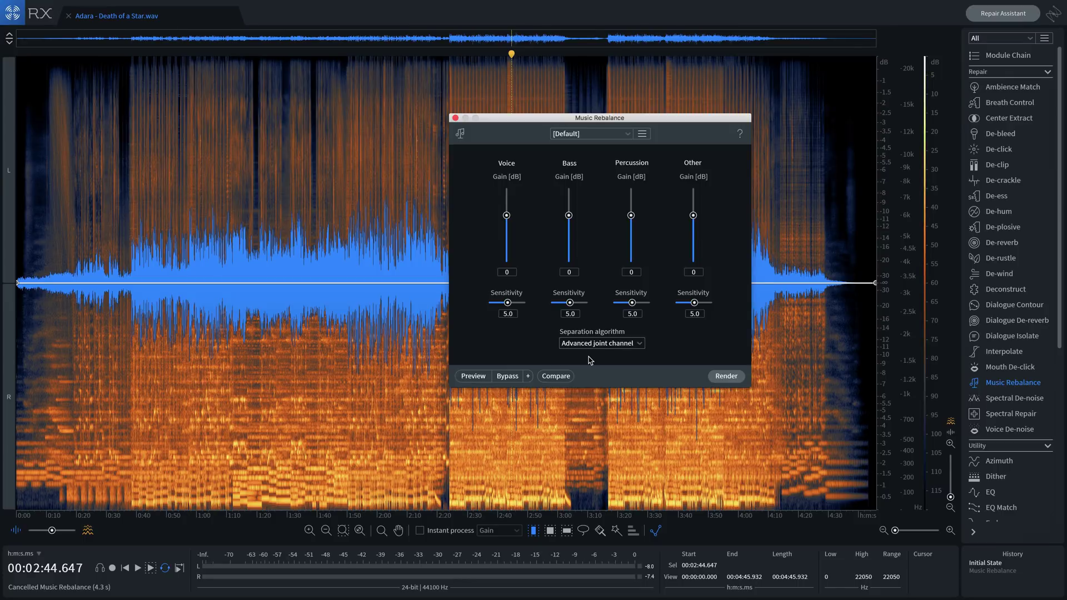
Render Voice at -Inf on 0:00–2:23 of Adara - Death of a Star, then set the playhead near 0:18
left_click_drag(446, 200, 16, 220)
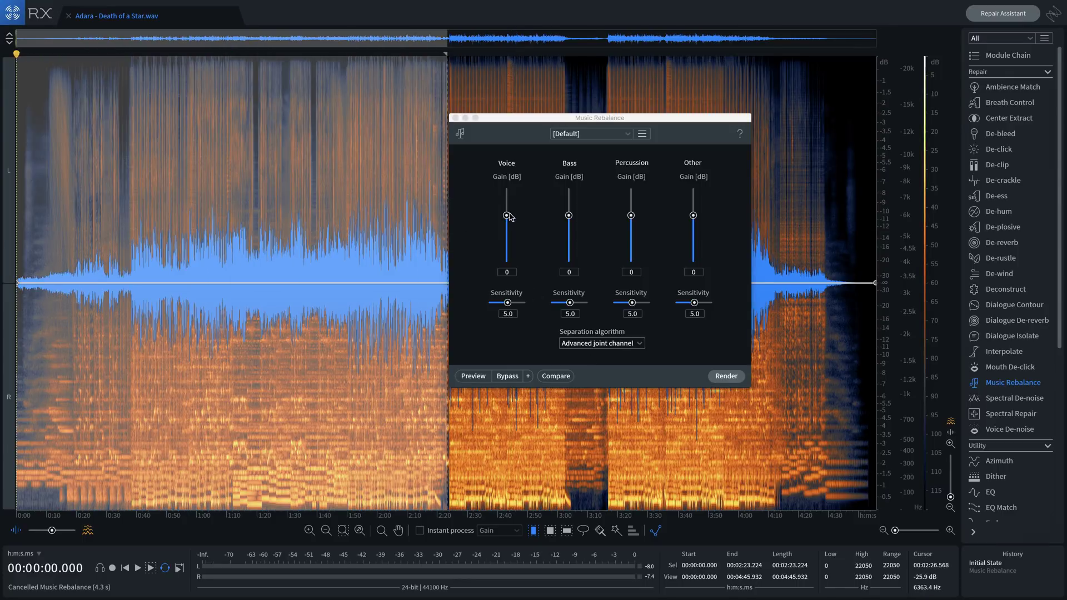
left_click_drag(507, 215, 503, 274)
left_click(726, 377)
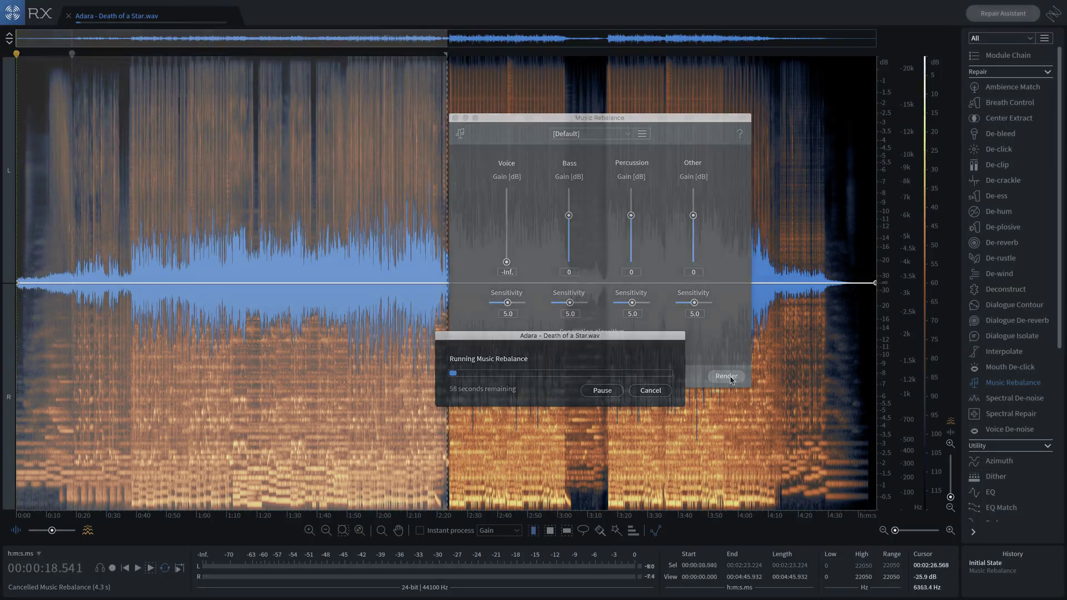
left_click(651, 390)
left_click(70, 231)
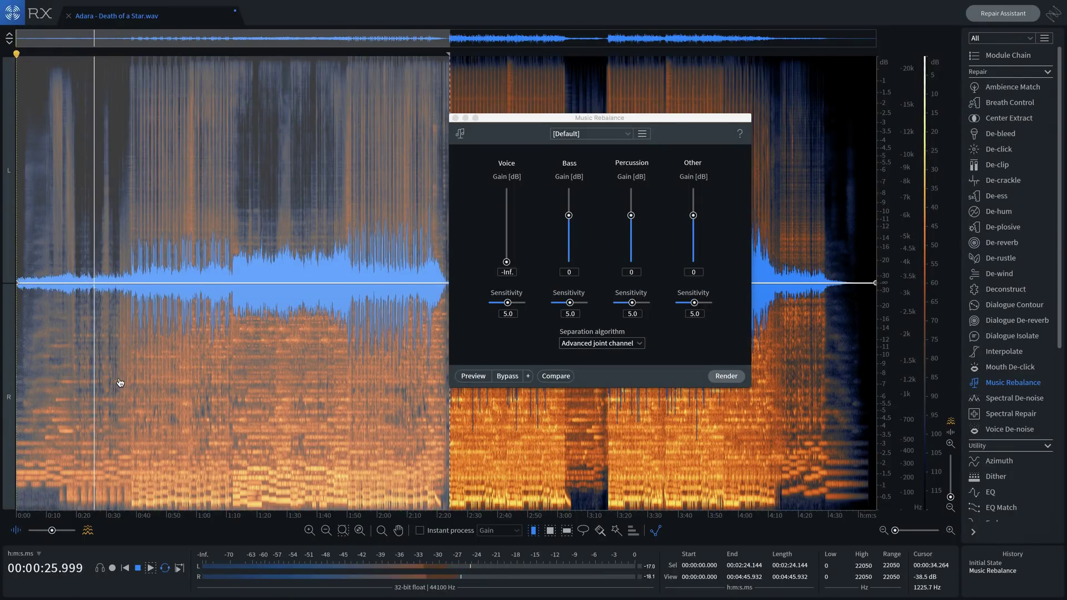
key("super+z")
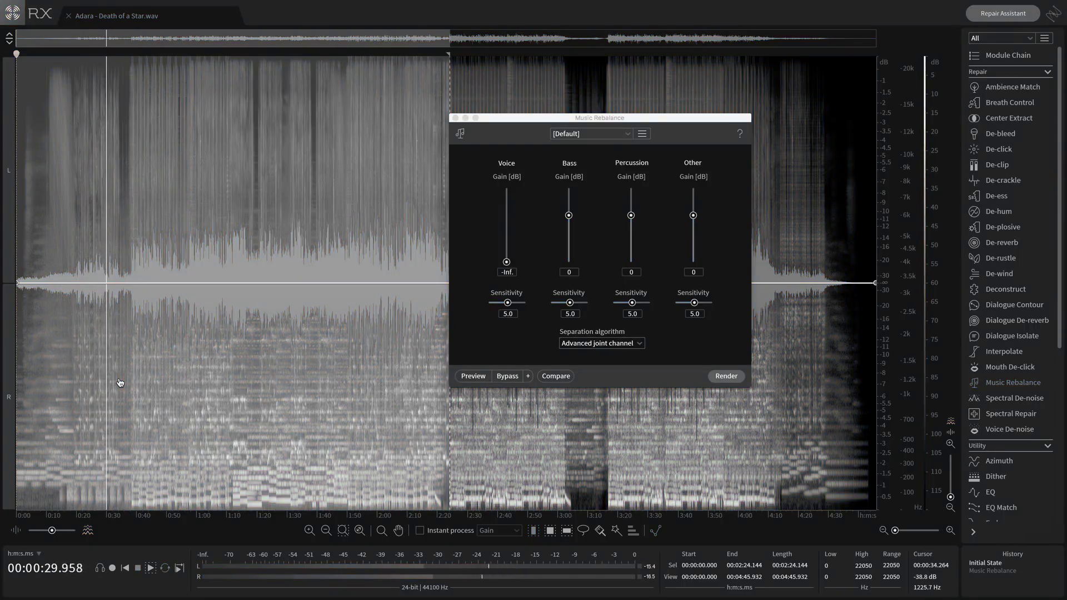
key("super+shift+z")
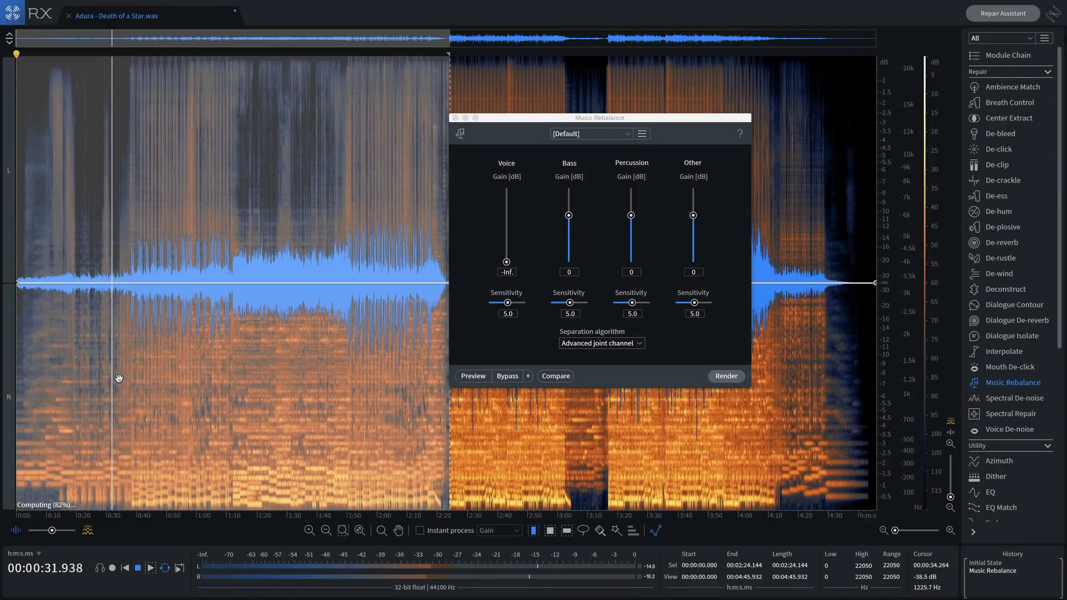
key("super+z")
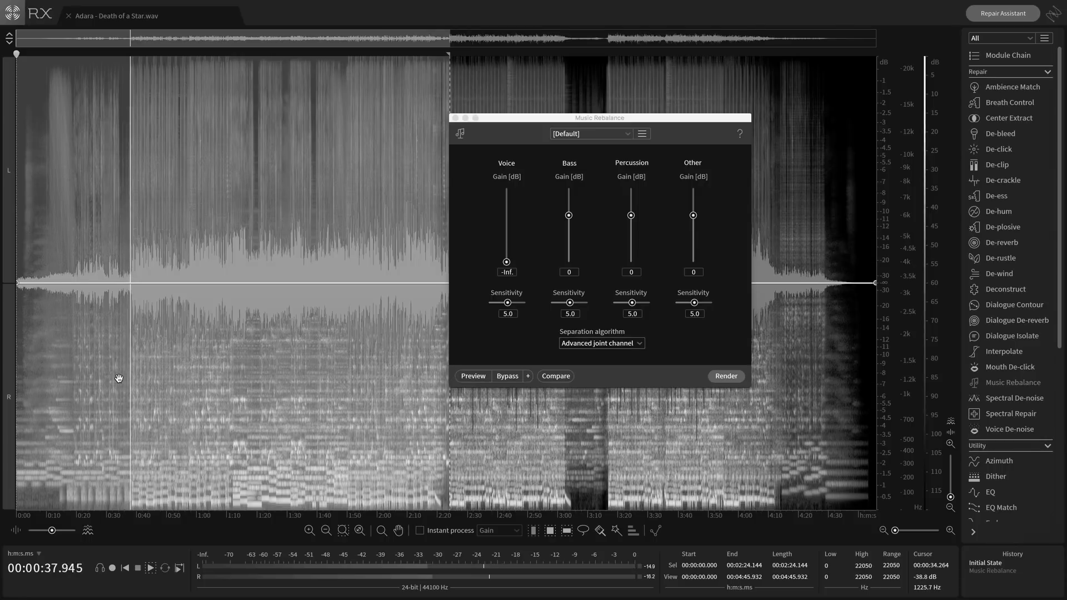
key("super+shift+z")
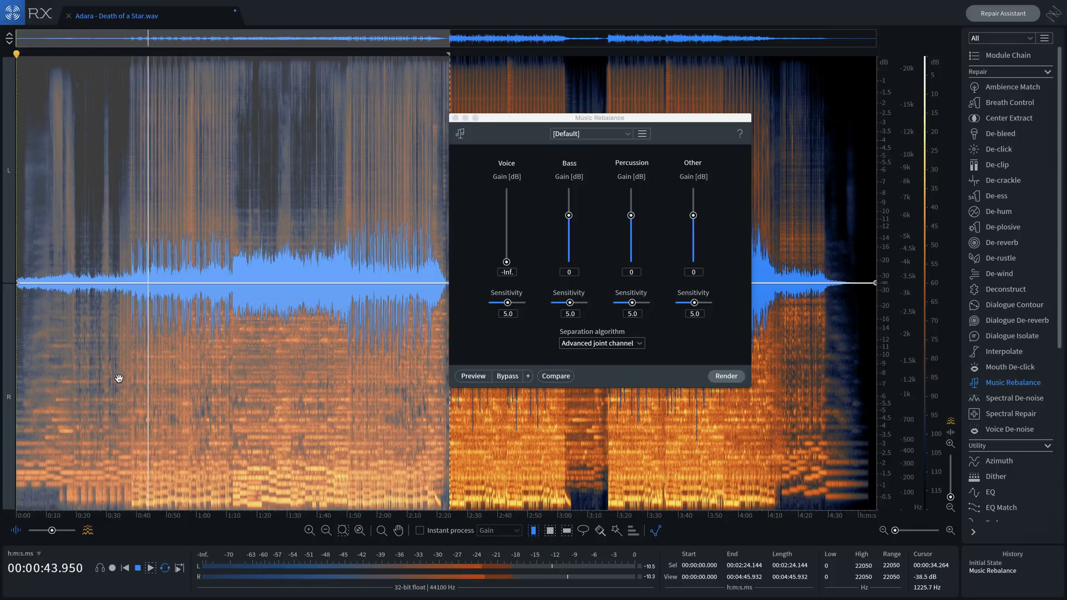
key("super+z")
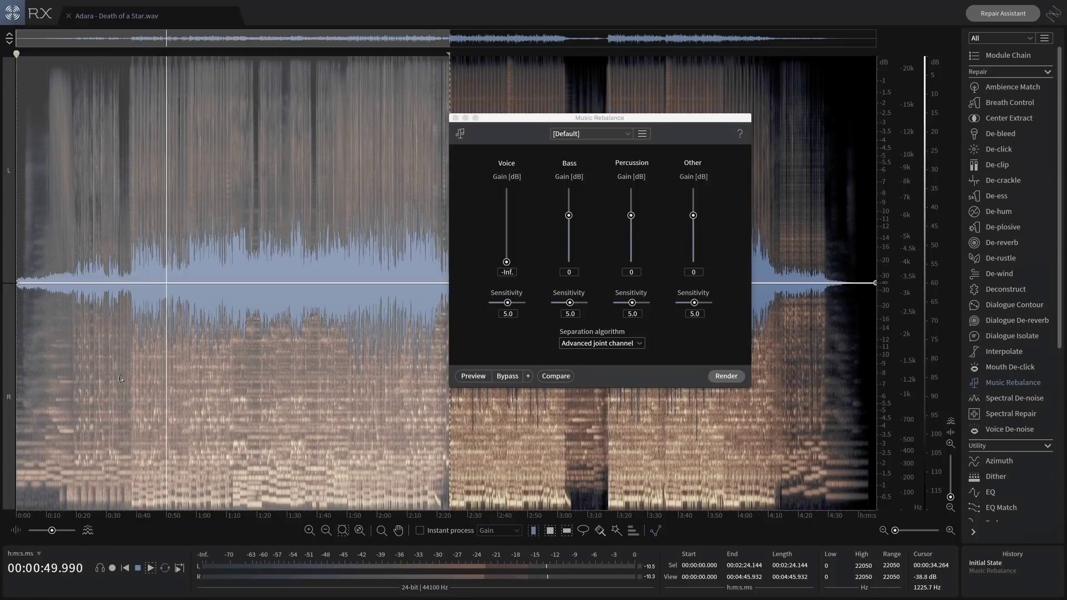
key("super+shift+z")
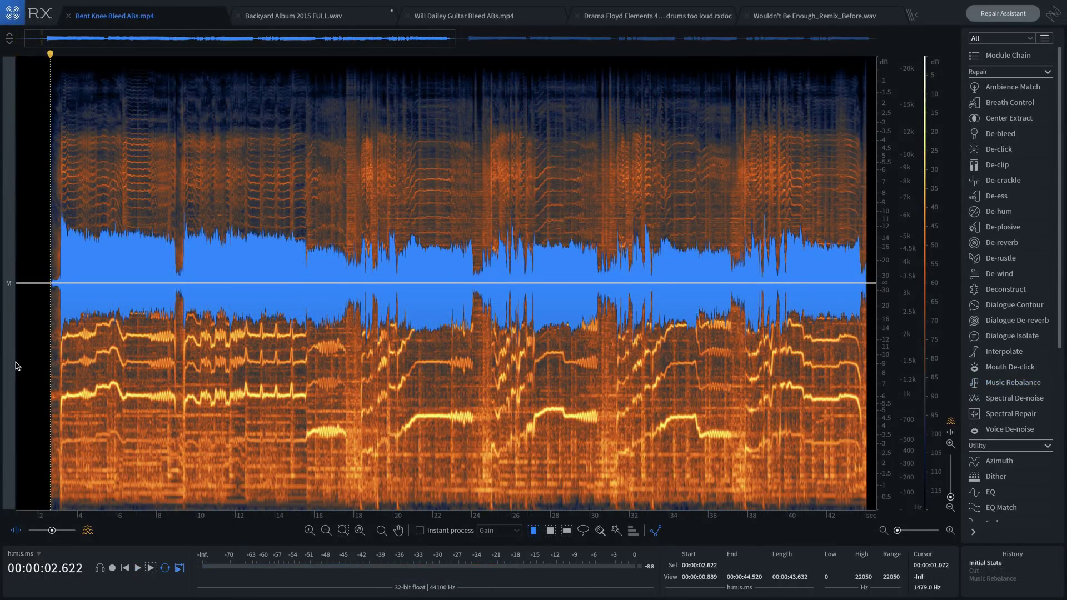
Play the Bent Knee recording, then select a stretch and render a voice-only Music Rebalance
key("space")
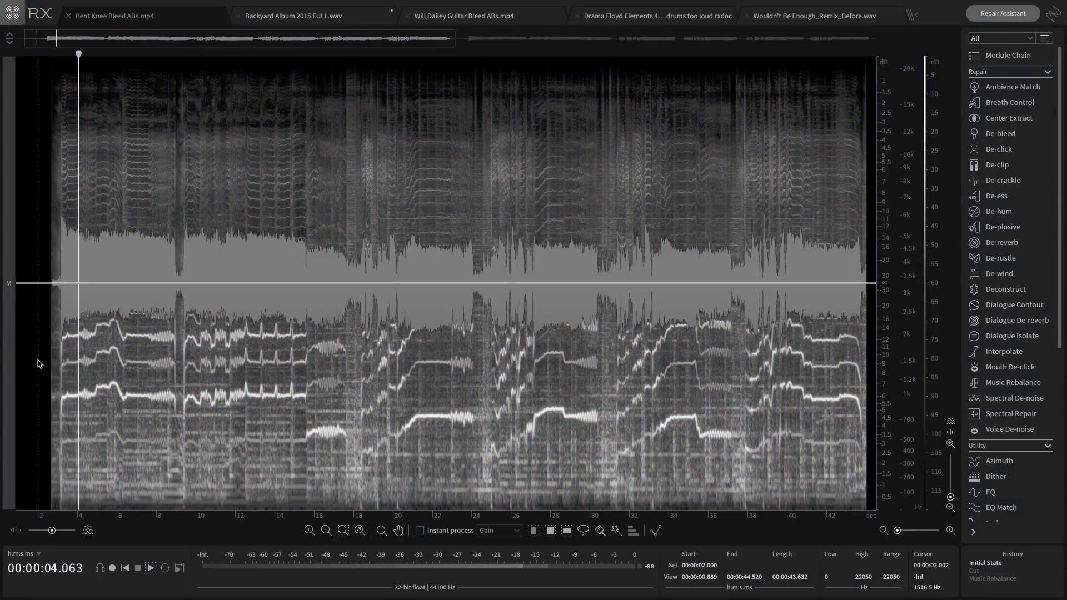
left_click(1004, 387)
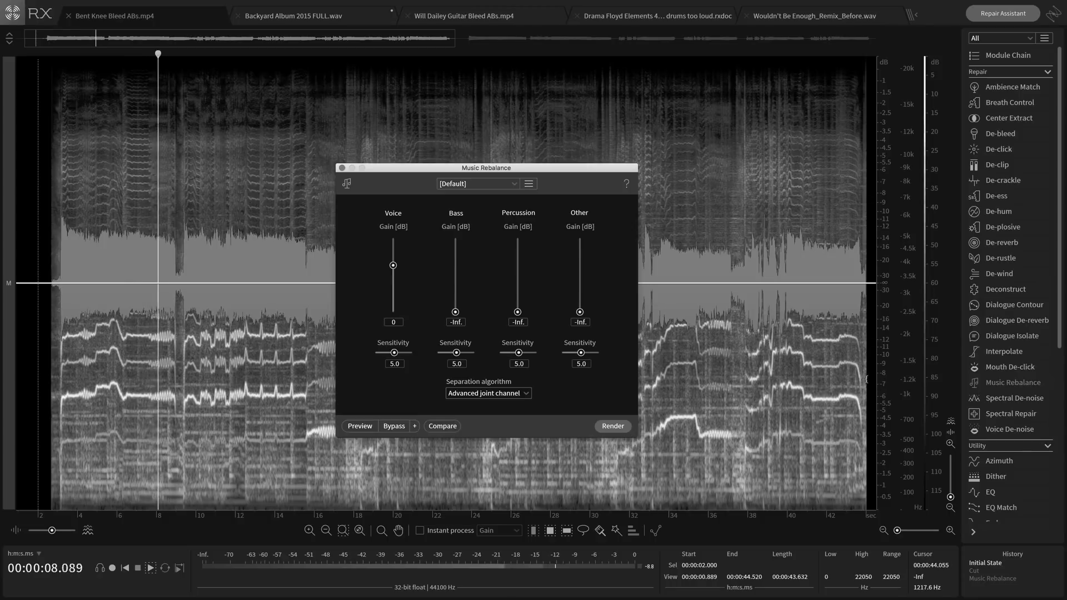
left_click_drag(579, 361, 51, 361)
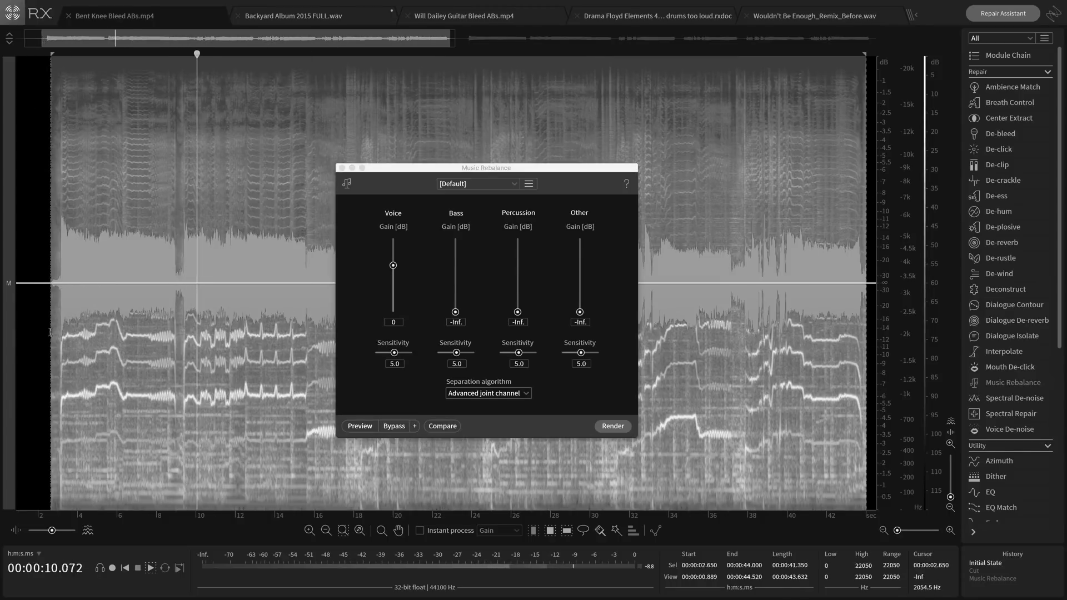
left_click(613, 427)
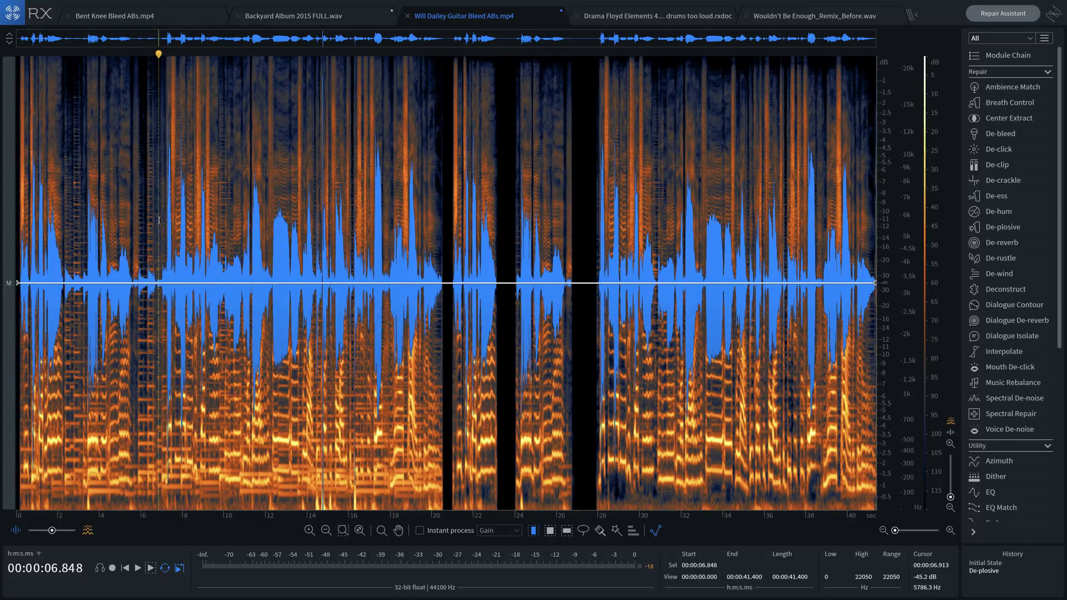
Play the Will Dailey Guitar Bleed ABs recording, then replay it from about 27.7 seconds
key("space")
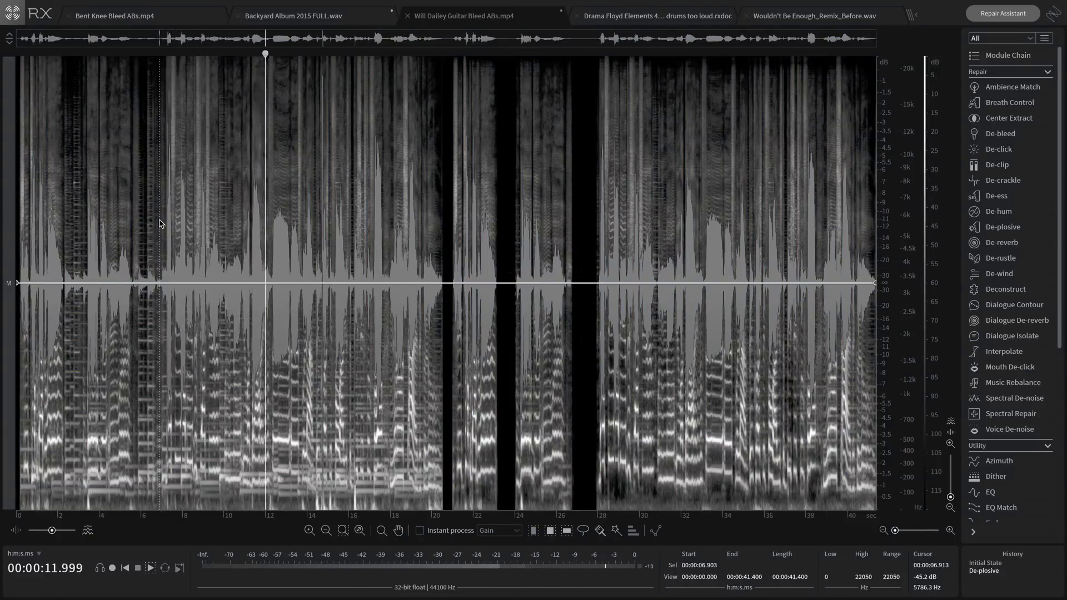
key("space")
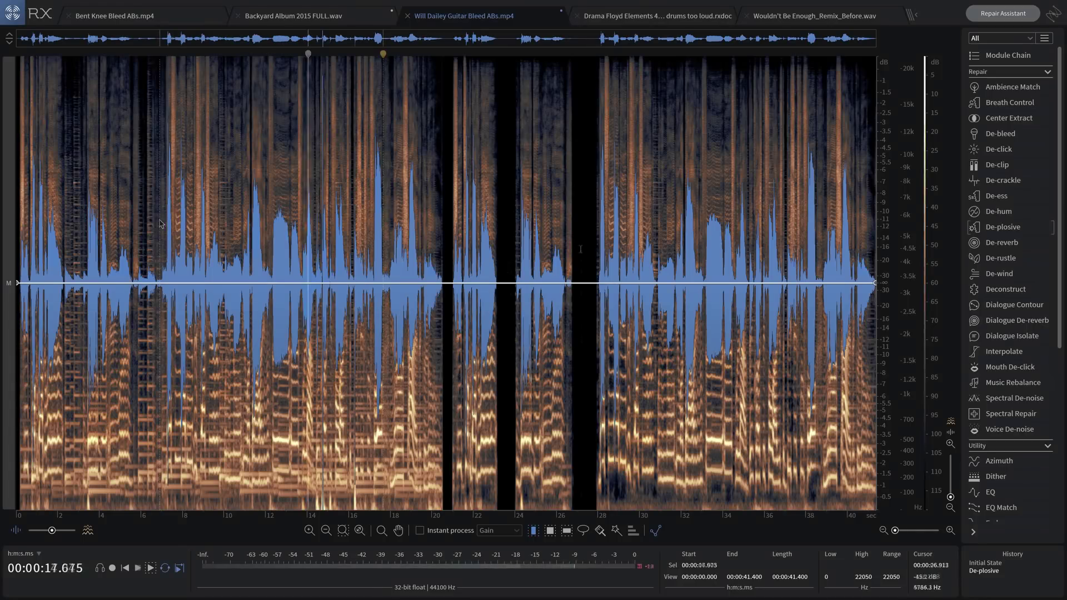
left_click(592, 252)
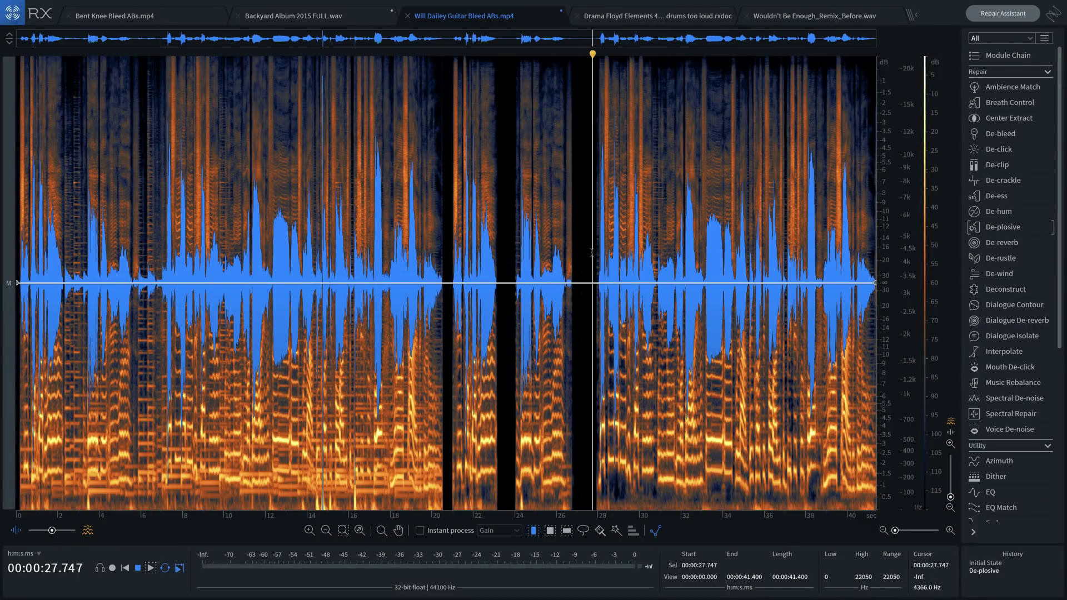
key("space")
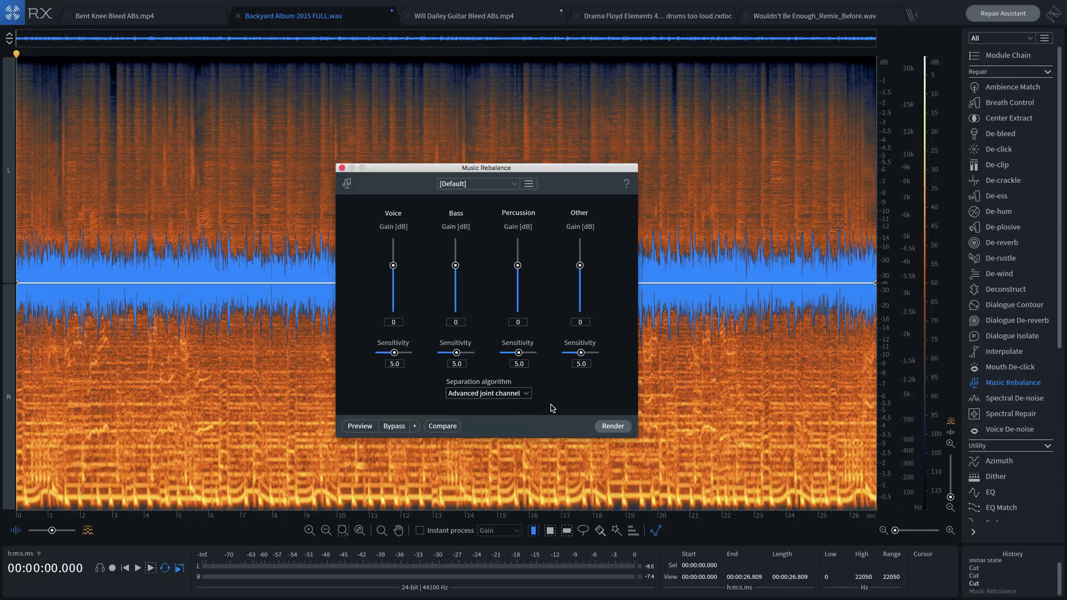
Play Backyard Album 2015 FULL and preview the +6 dB vocal boost, toggling Bypass to compare
key("space")
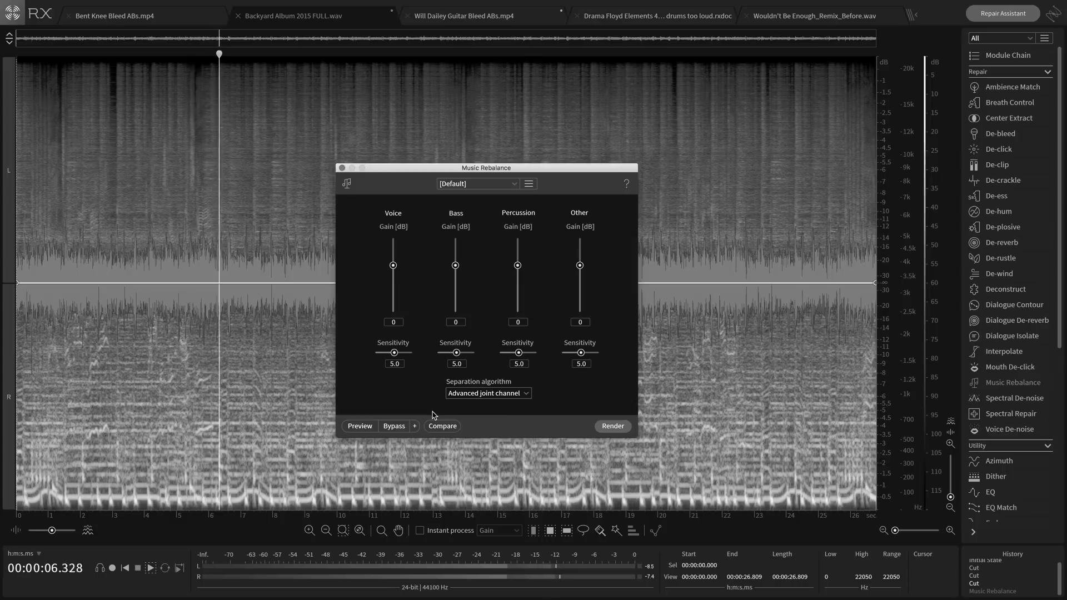
key("space")
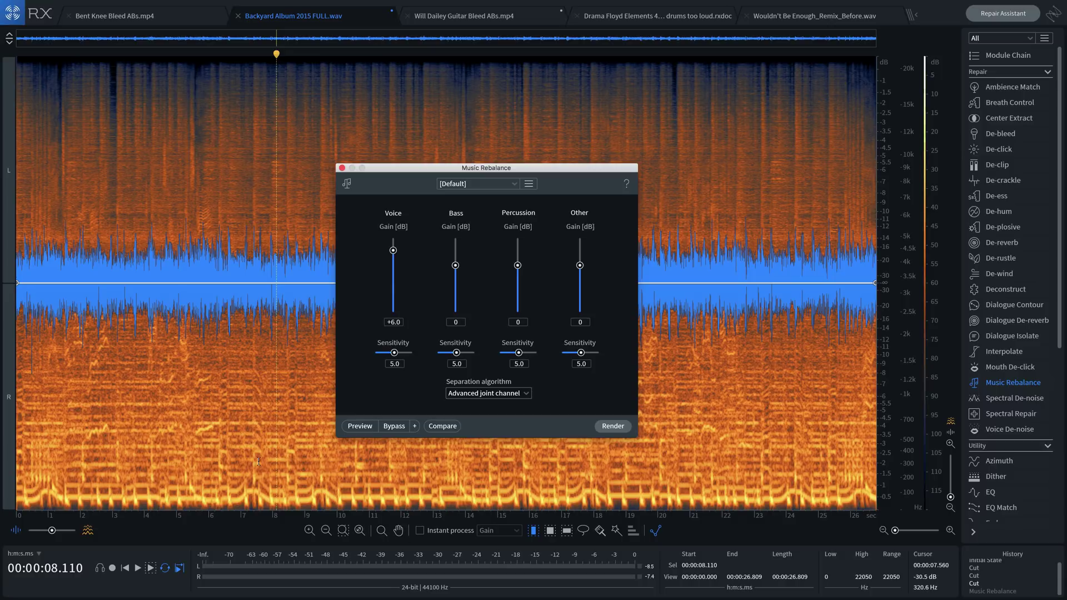
left_click(356, 432)
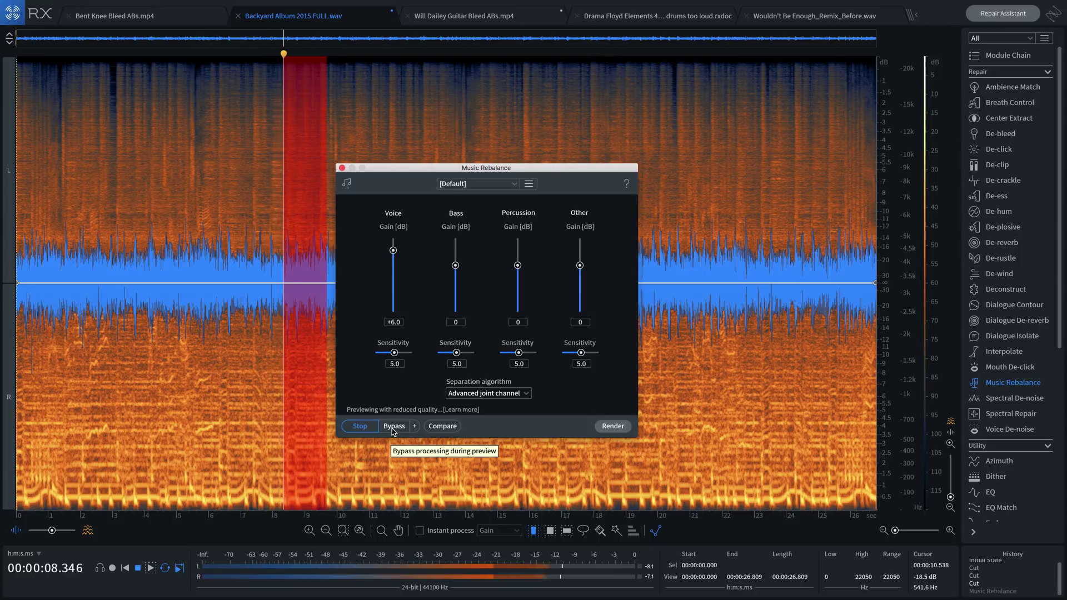
left_click(392, 426)
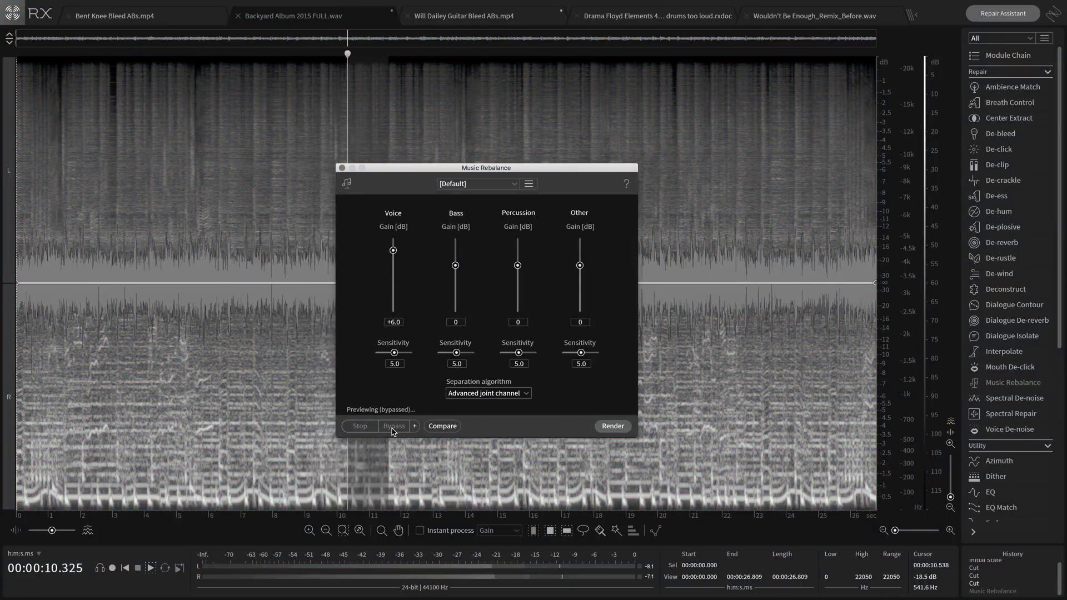
left_click(393, 428)
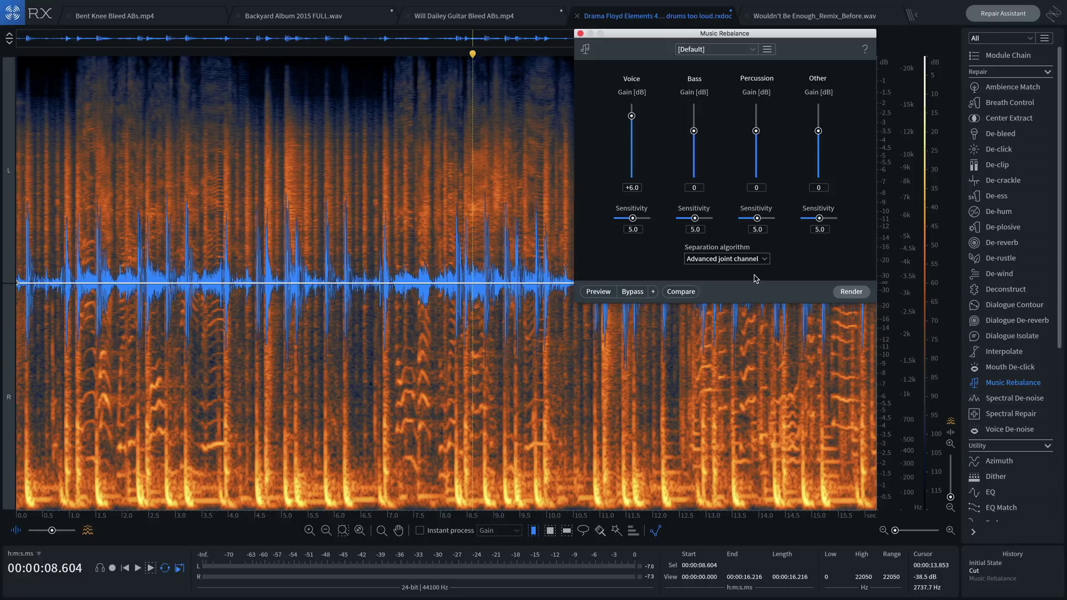
Play the Drama Floyd mix from the start, then push the Voice gain above +6 dB
key("Home")
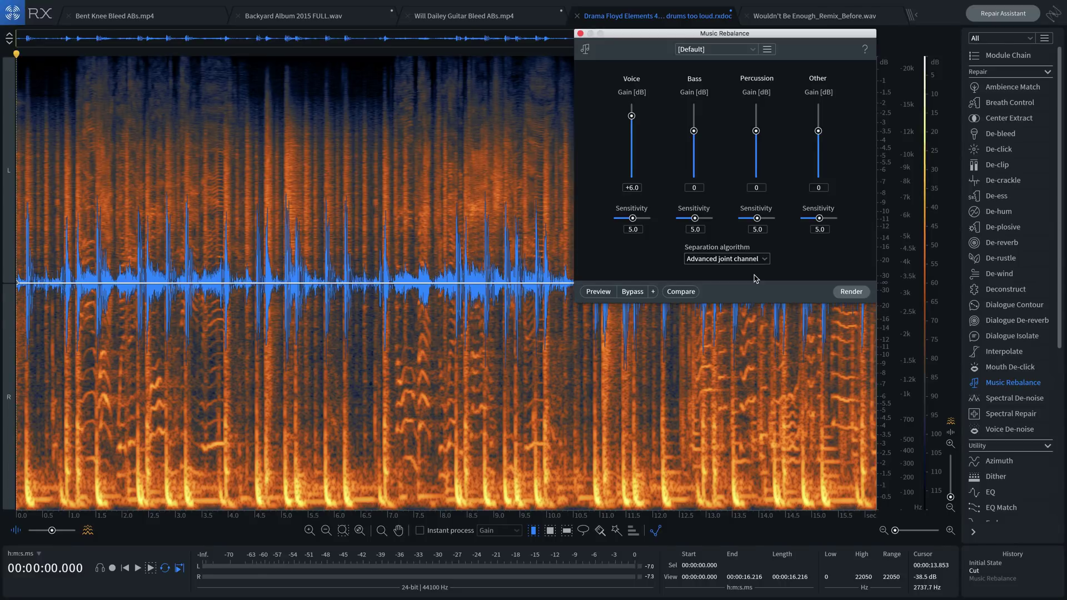
key("space")
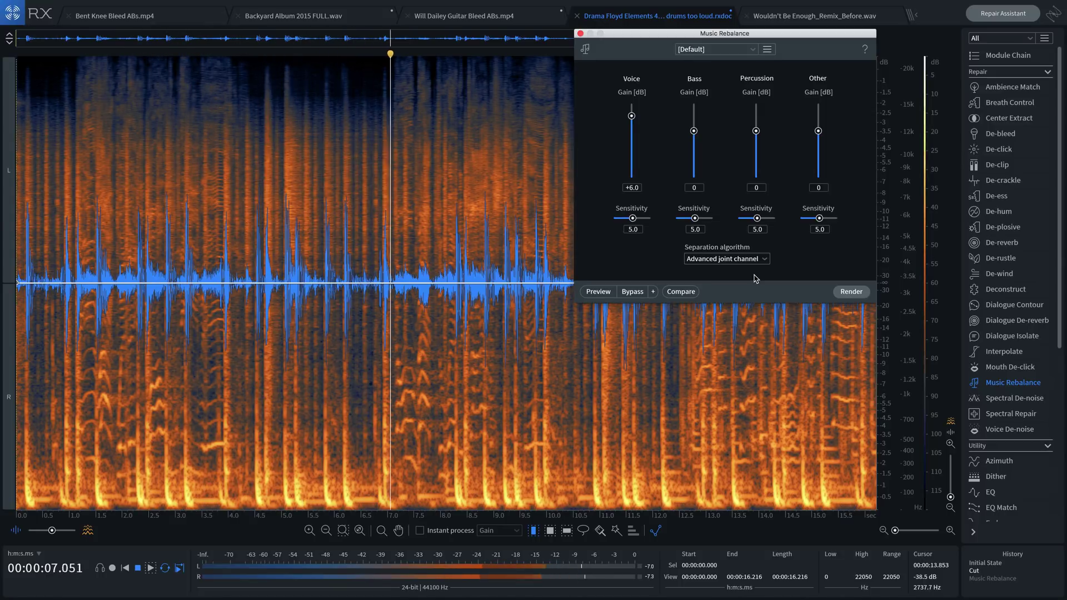
key("space")
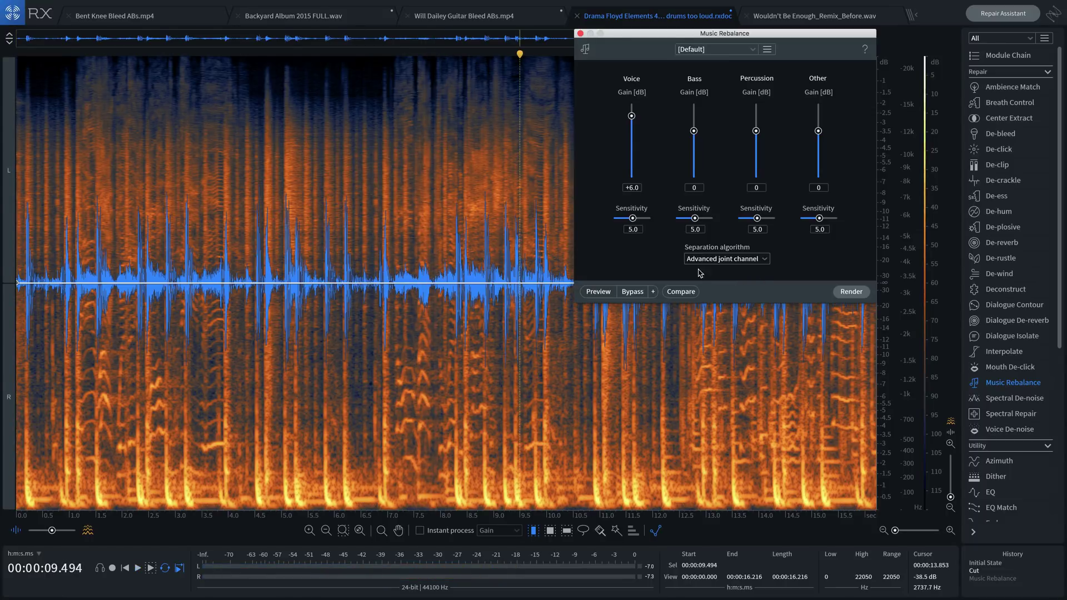
left_click_drag(631, 119, 632, 115)
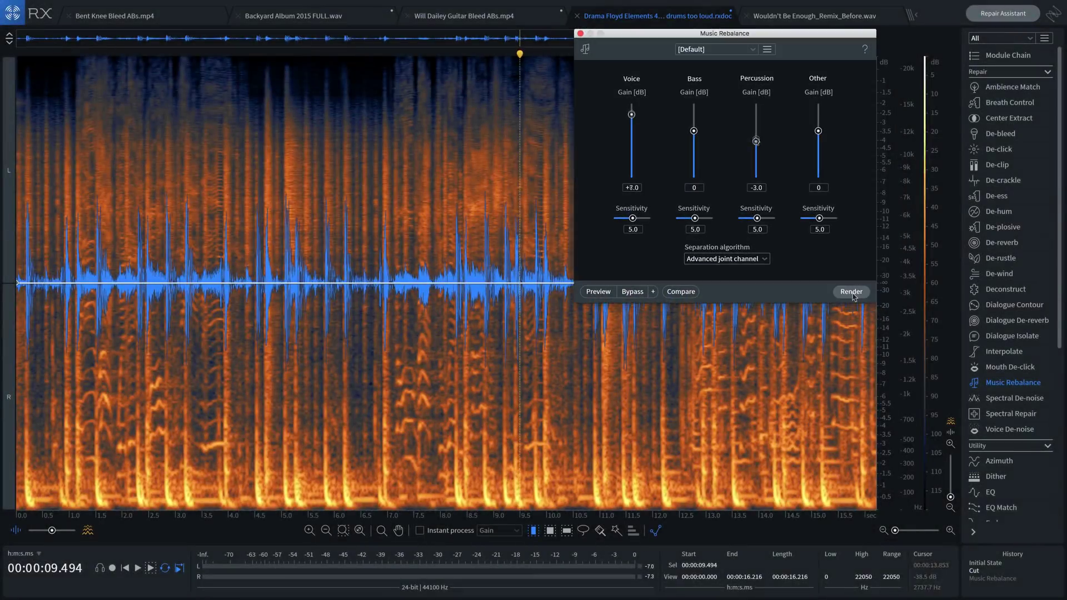
Render Music Rebalance with Voice +7 dB and Percussion -3 dB, then play the mix
left_click(852, 293)
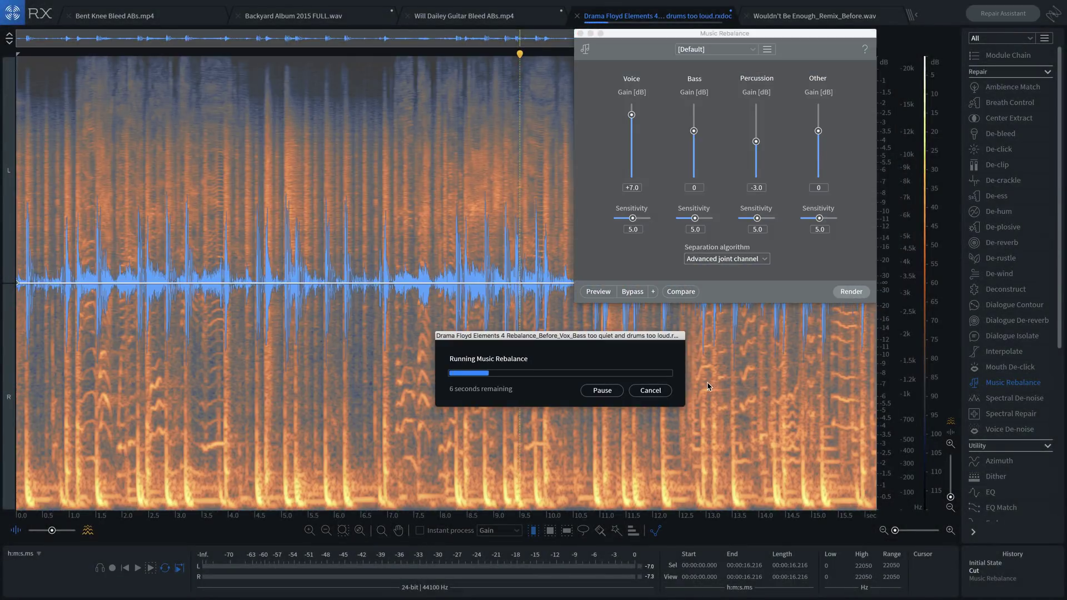
left_click(650, 390)
key("space")
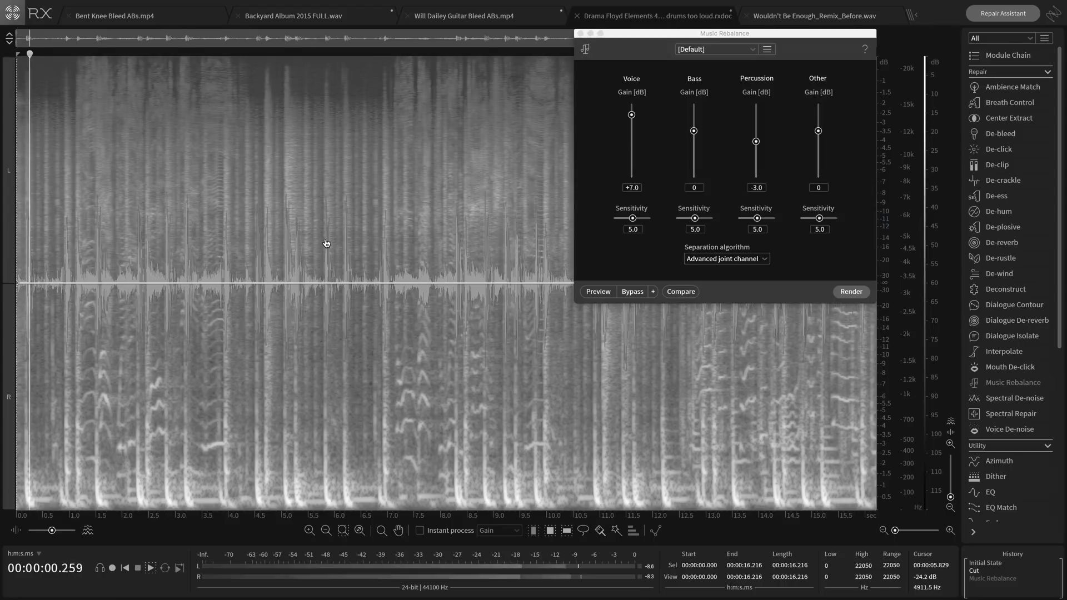
Compare the mix before and after rebalancing from about 5.8 s, then switch to Pro Tools
left_click(326, 243)
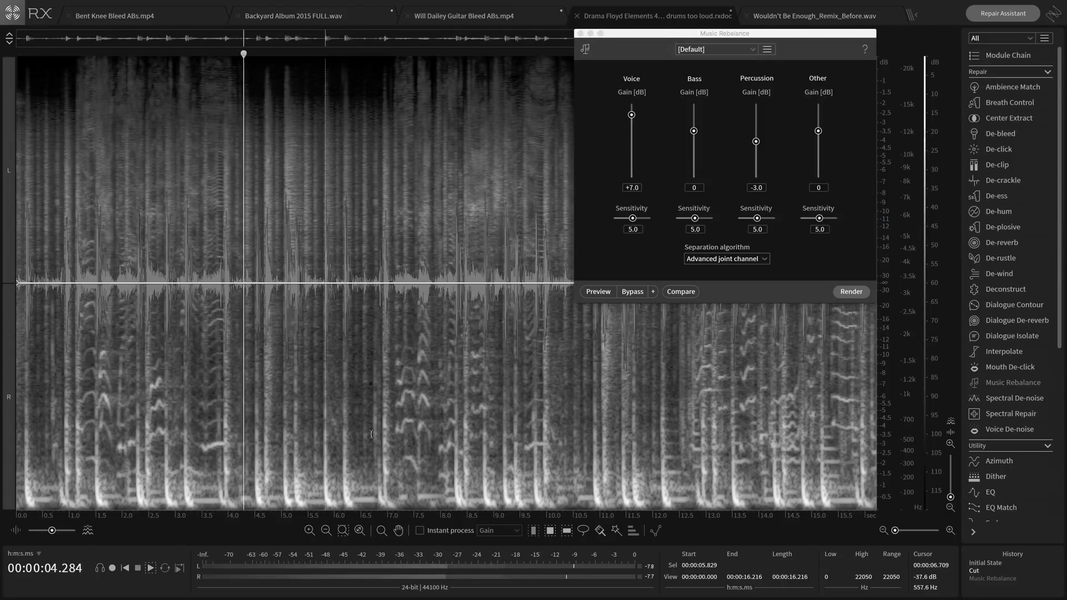
key("space")
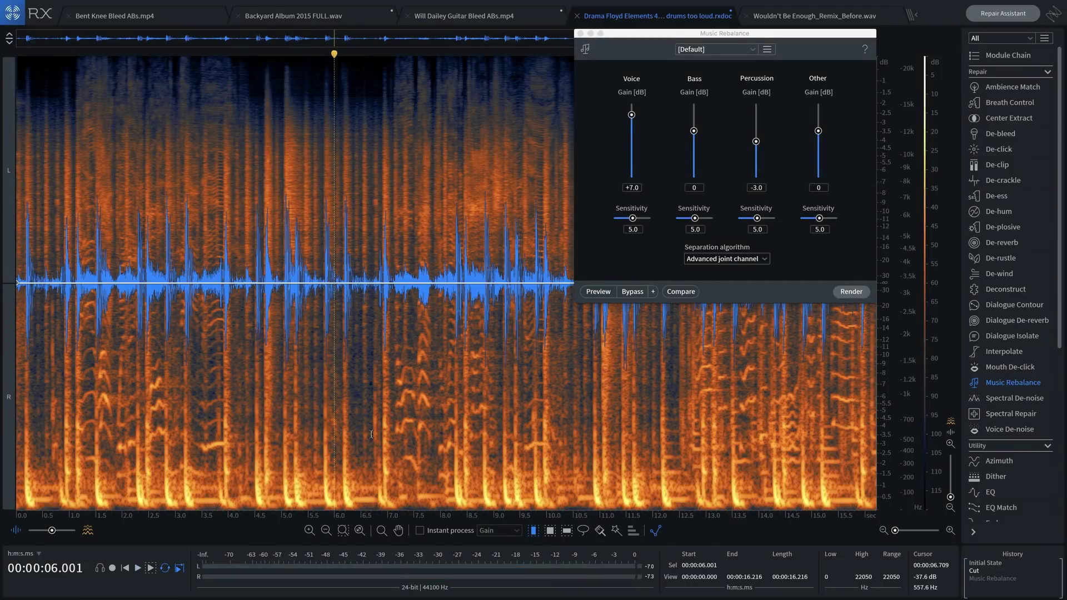
key("super+shift+z")
key("space")
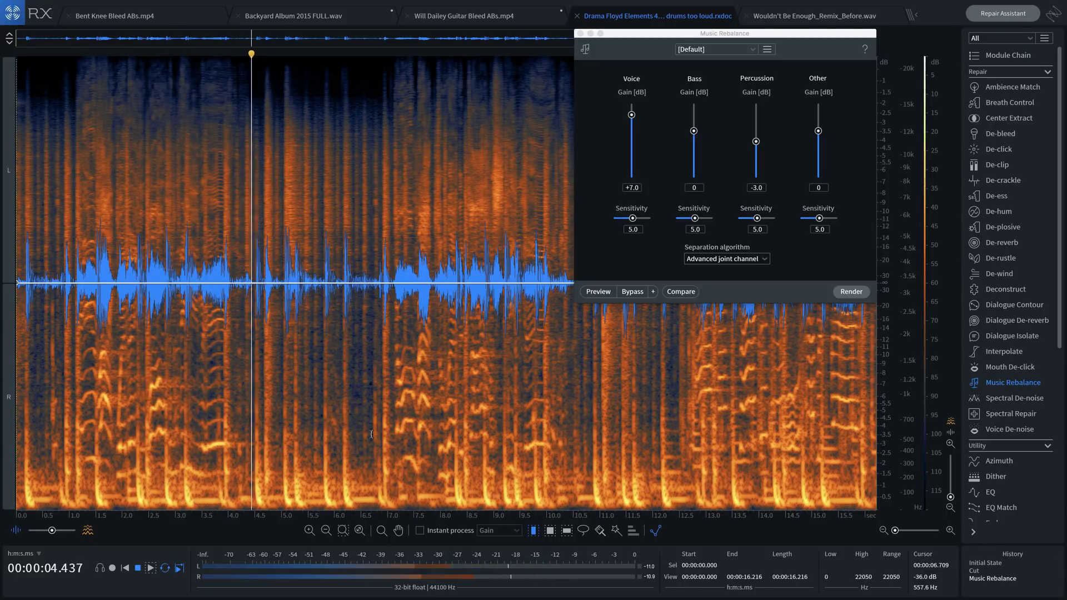
key("ctrl+Left")
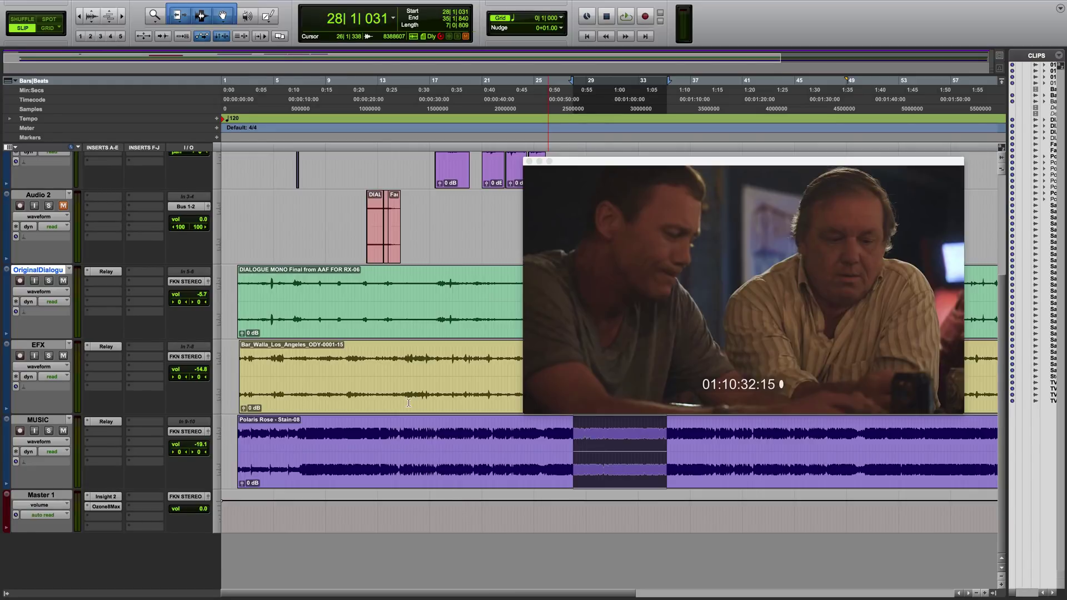
Open the RX 7 Music Rebalance AudioSuite plug-in from Noise Reduction and select its Voice gain field
left_click(253, 6)
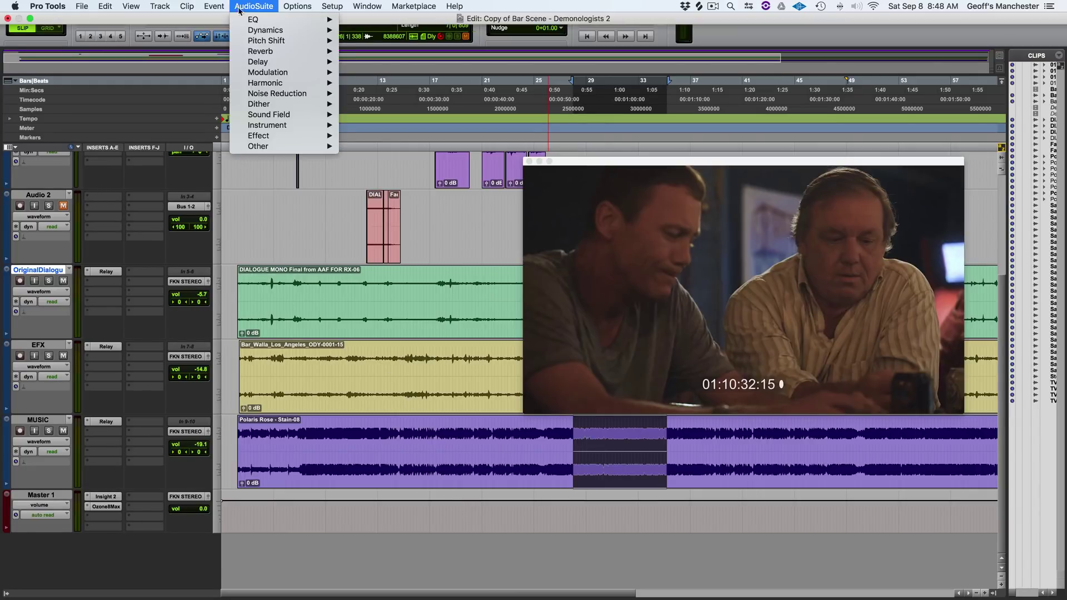
mouse_move(288, 95)
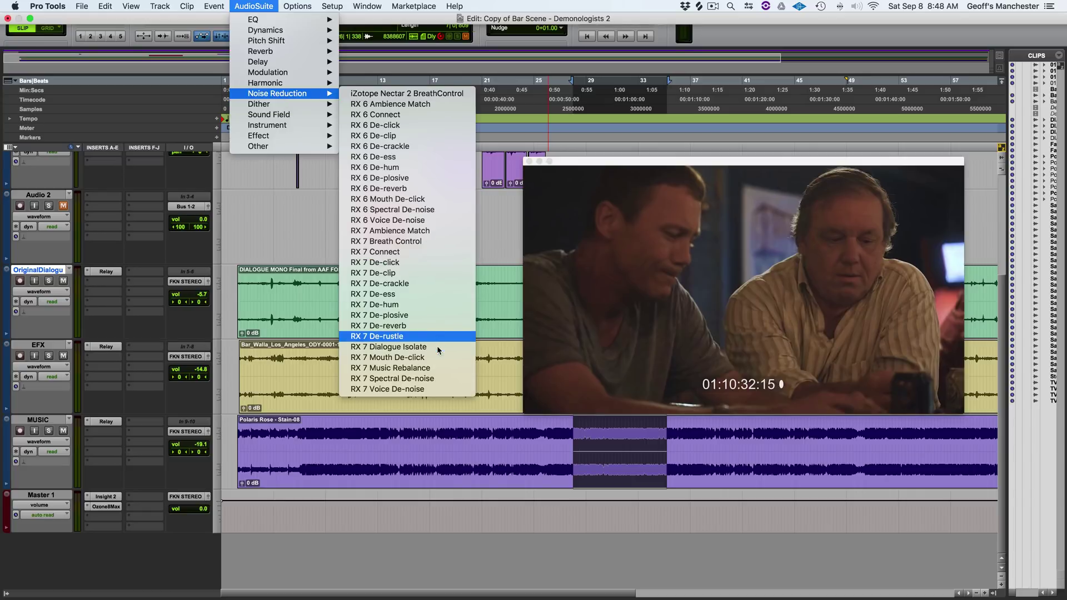
left_click(436, 368)
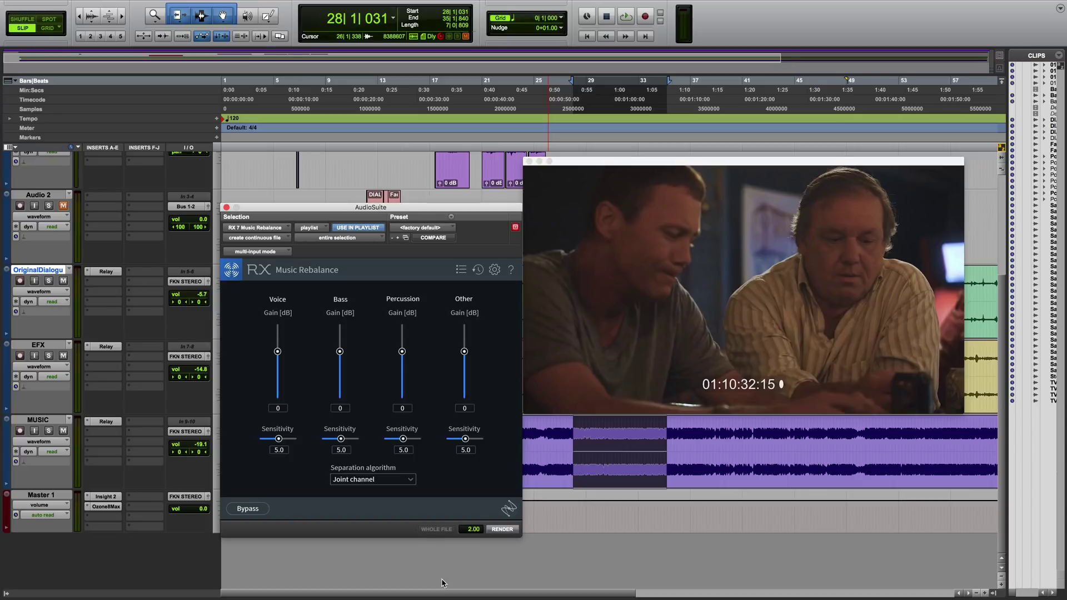
left_click(280, 409)
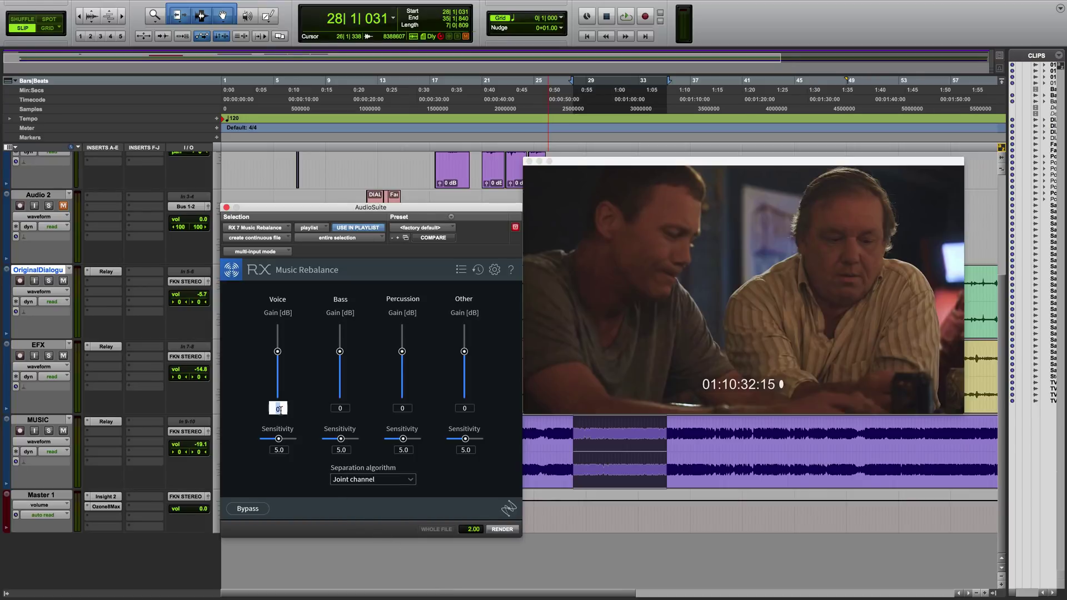